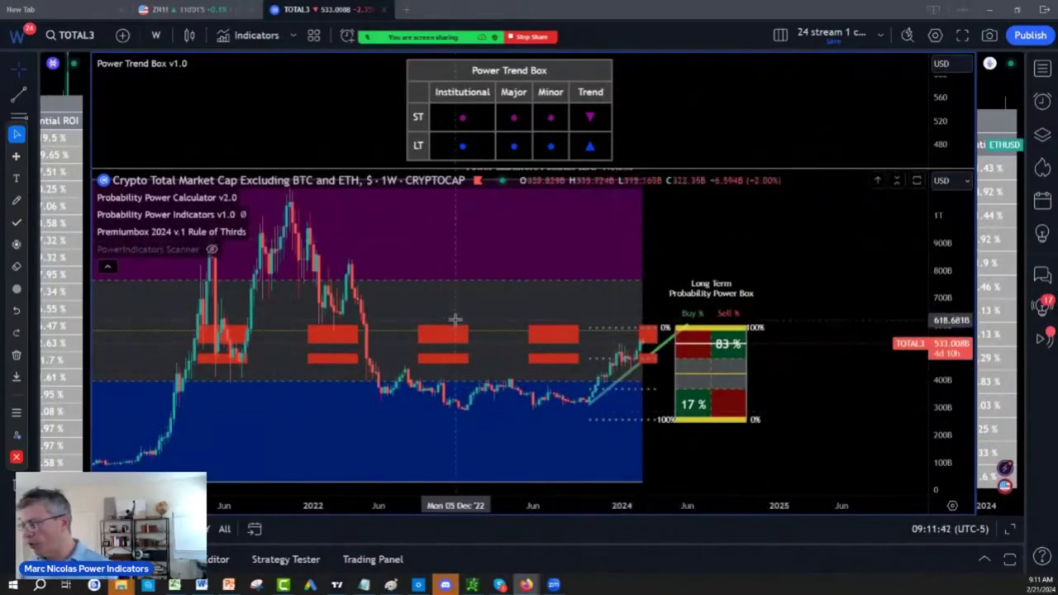
- Switch the chart to Walgreens Boots Alliance (WBA) on a 1-month interval
left_click(455, 319)
type("WBA")
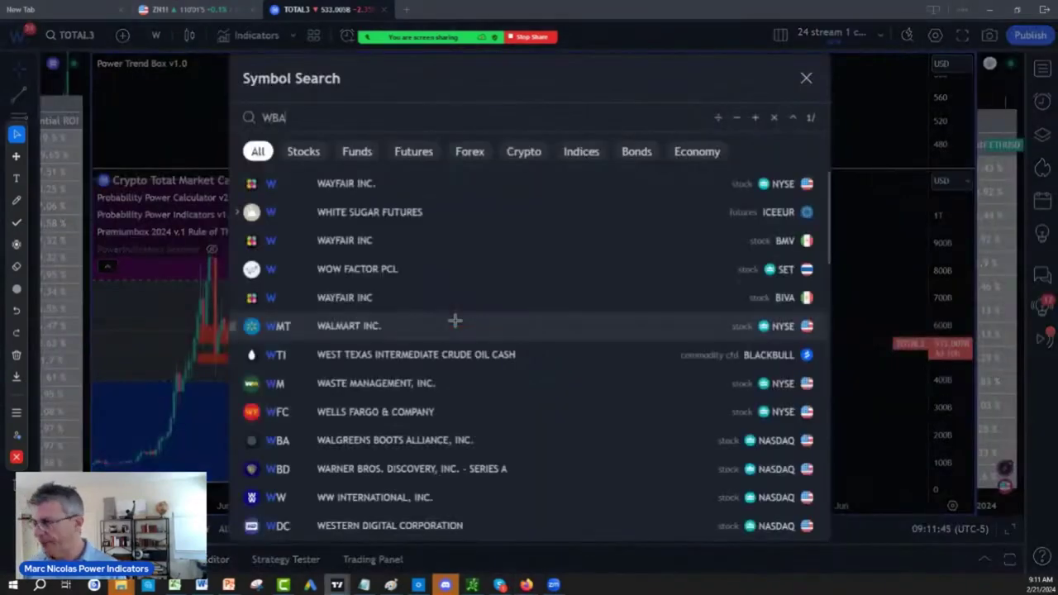
left_click(385, 186)
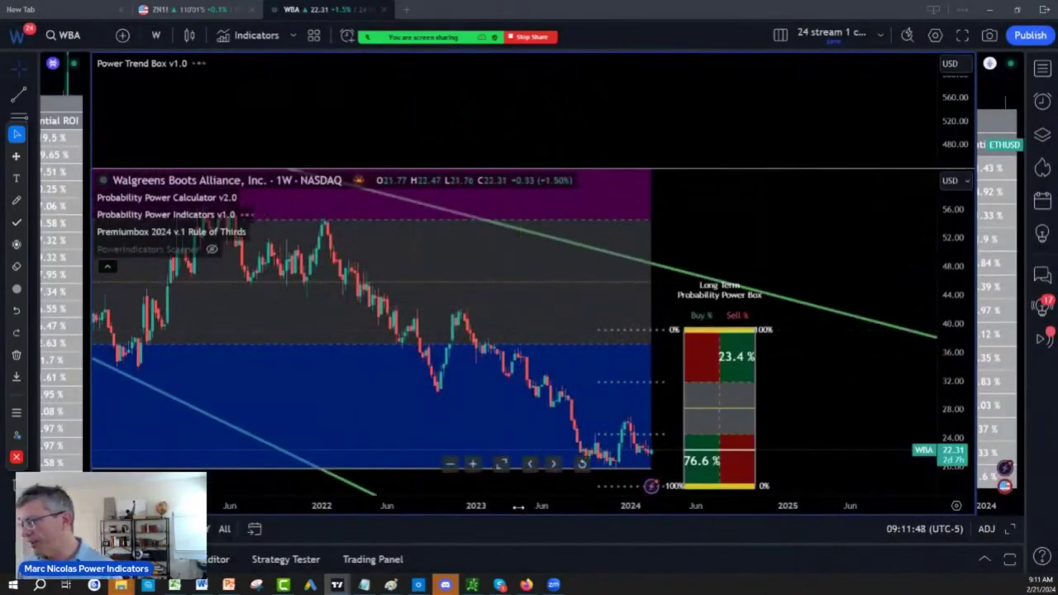
scroll(721, 508, "down", 3)
scroll(721, 508, "up", 2)
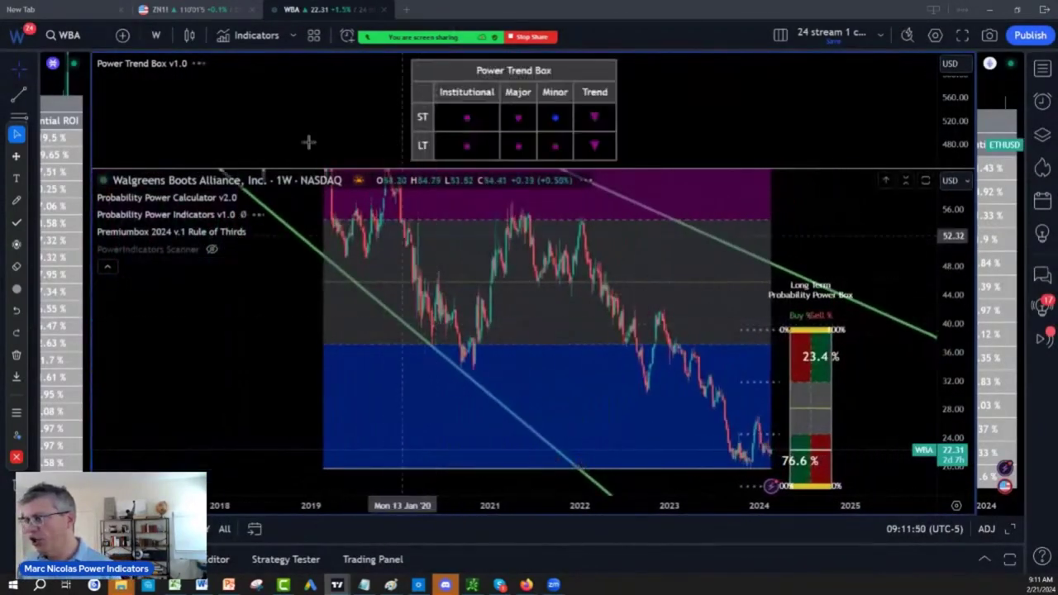
left_click(156, 35)
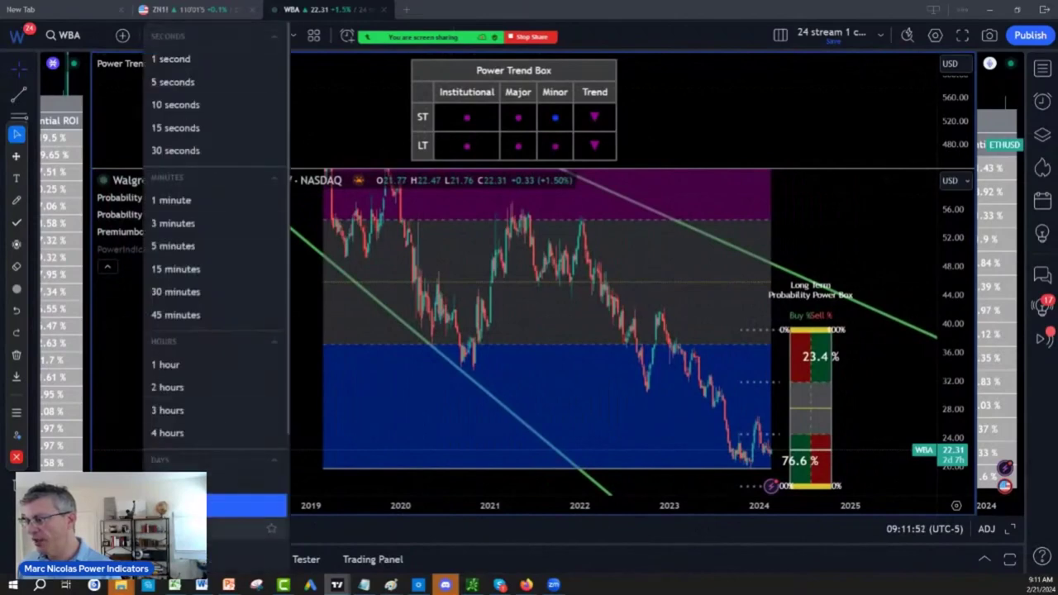
left_click(247, 504)
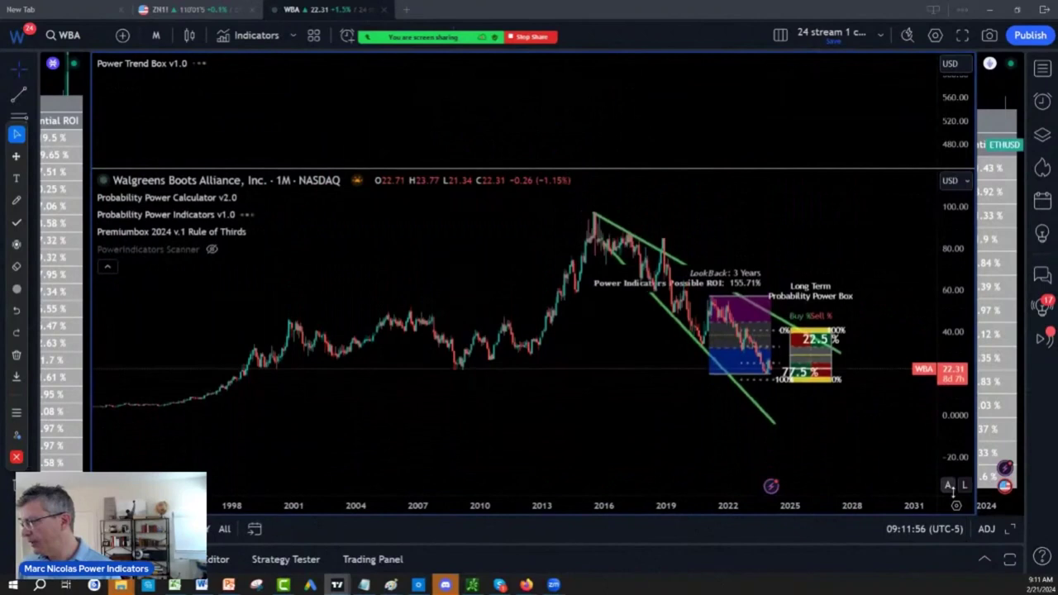
- Zoom the WBA chart out and back in, then stretch the price scale to roughly 10–65
scroll(326, 509, "down", 5)
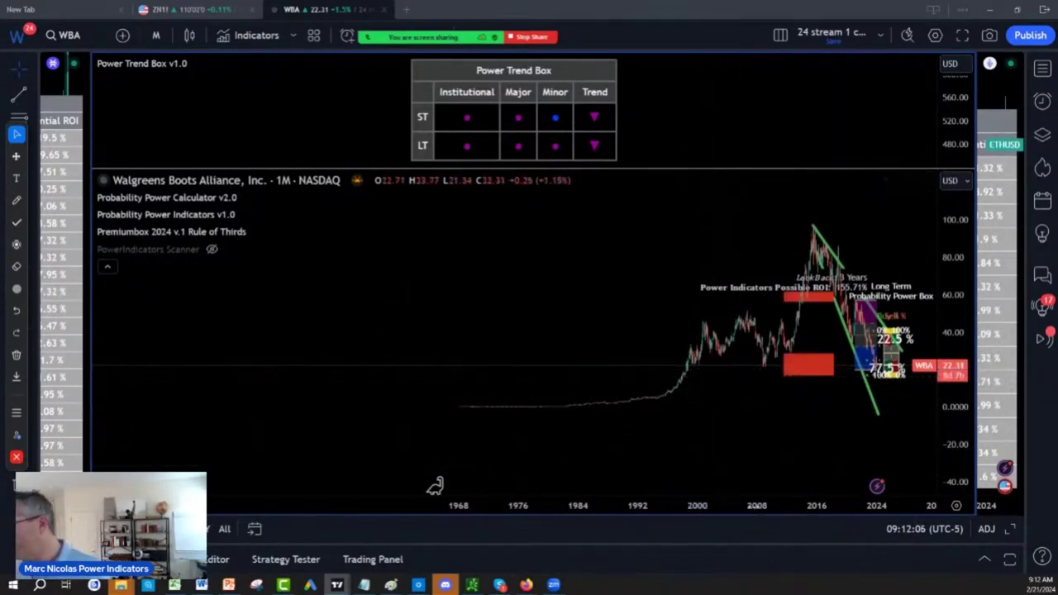
scroll(744, 465, "up", 5)
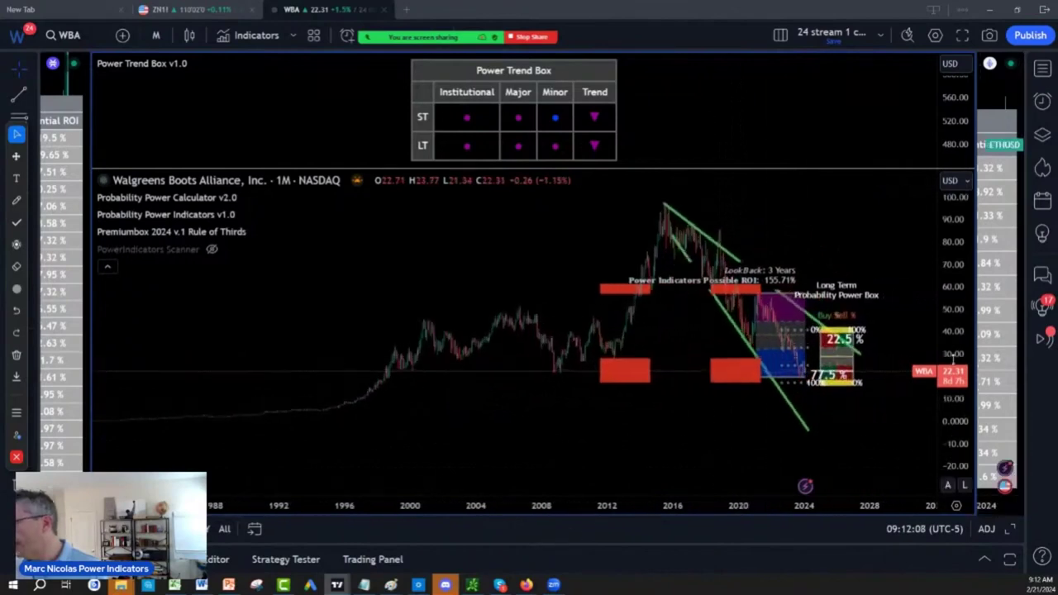
left_click_drag(953, 356, 951, 331)
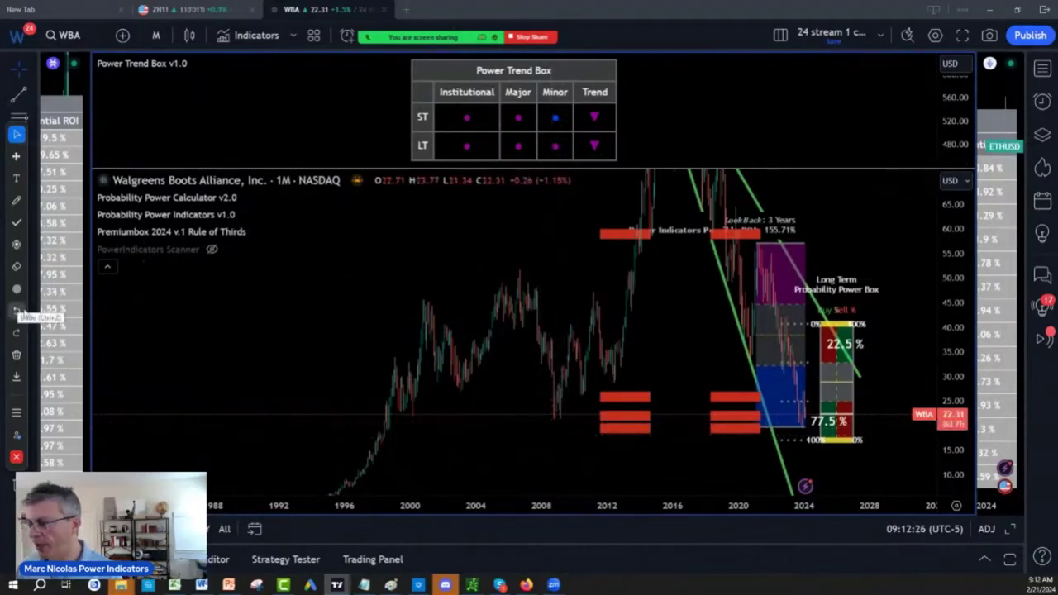
- With the pen, write 29-S and 20-S below the 77.5% box and circle them
left_click(16, 200)
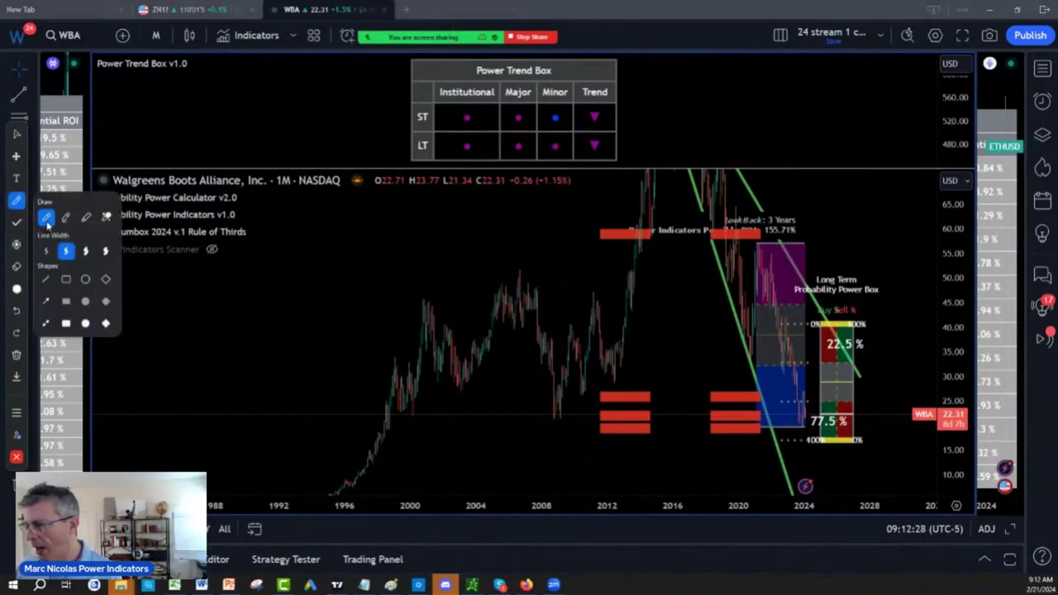
left_click_drag(699, 444, 726, 469)
mouse_move(728, 454)
left_mouse_down()
mouse_move(733, 447)
mouse_move(731, 475)
left_mouse_up()
left_click_drag(749, 464, 746, 472)
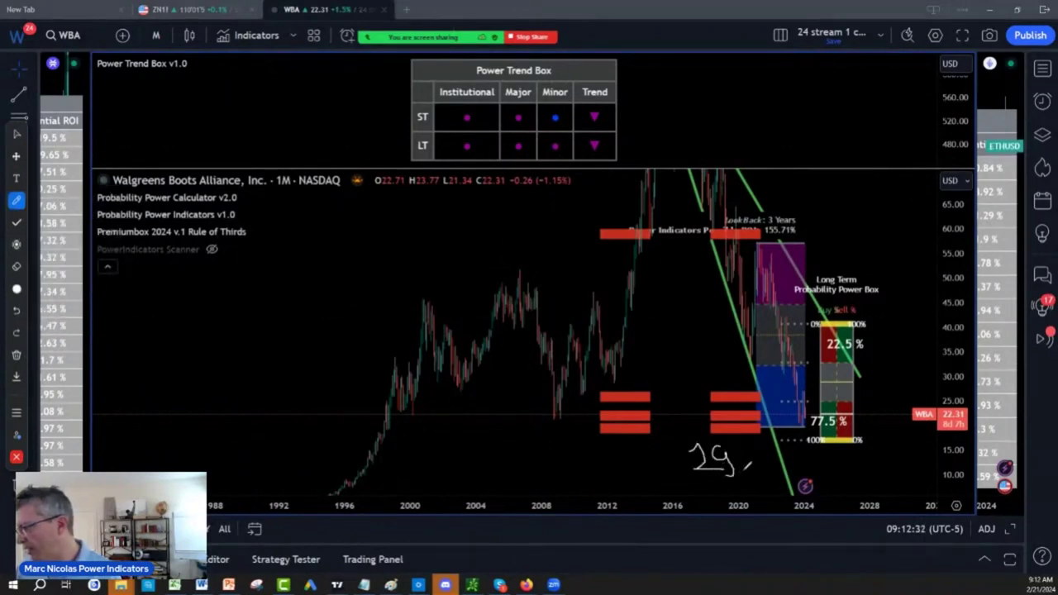
mouse_move(799, 449)
left_mouse_down()
mouse_move(792, 470)
mouse_move(853, 452)
mouse_move(843, 468)
left_mouse_up()
mouse_move(702, 443)
left_mouse_down()
mouse_move(727, 441)
mouse_move(736, 483)
left_mouse_up()
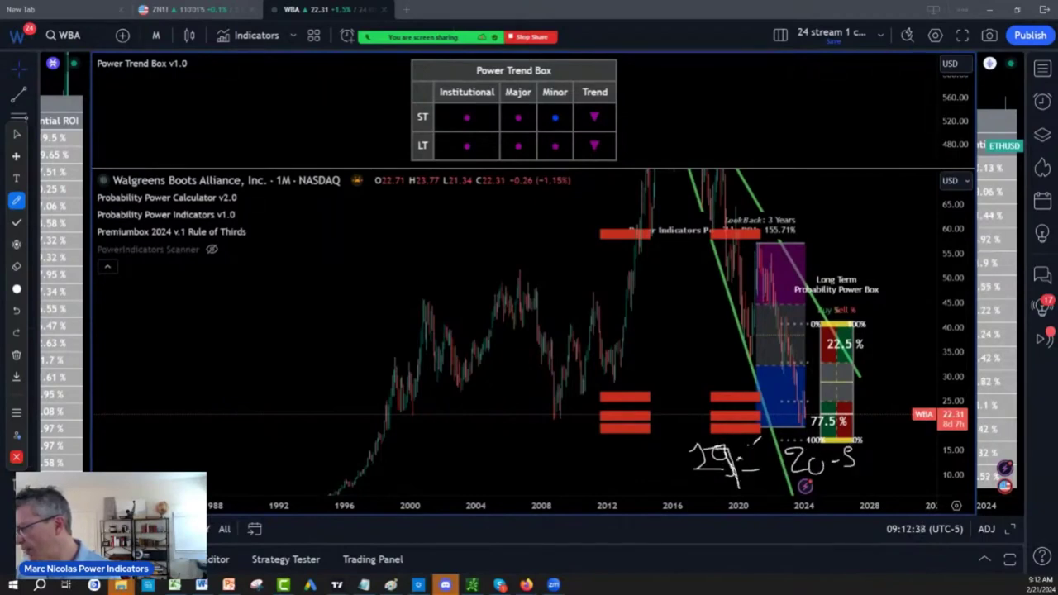
left_click_drag(756, 444, 749, 468)
mouse_move(772, 425)
left_mouse_down()
mouse_move(689, 451)
mouse_move(706, 477)
mouse_move(815, 477)
mouse_move(854, 452)
mouse_move(765, 427)
left_mouse_up()
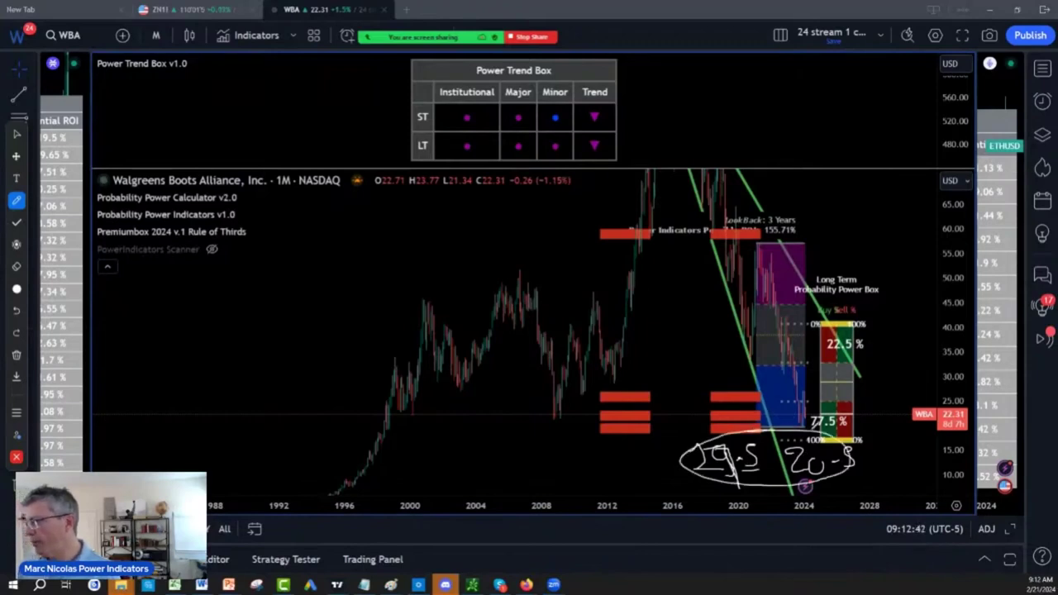
key("Escape")
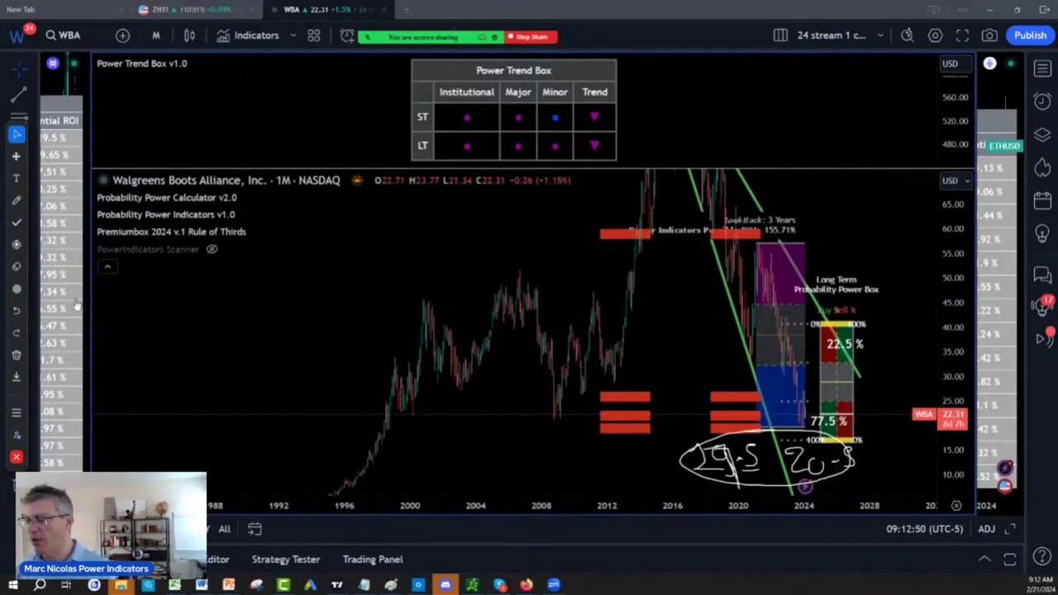
- Pen a note across mid-chart near the 35–40 level and circle it
left_click(15, 200)
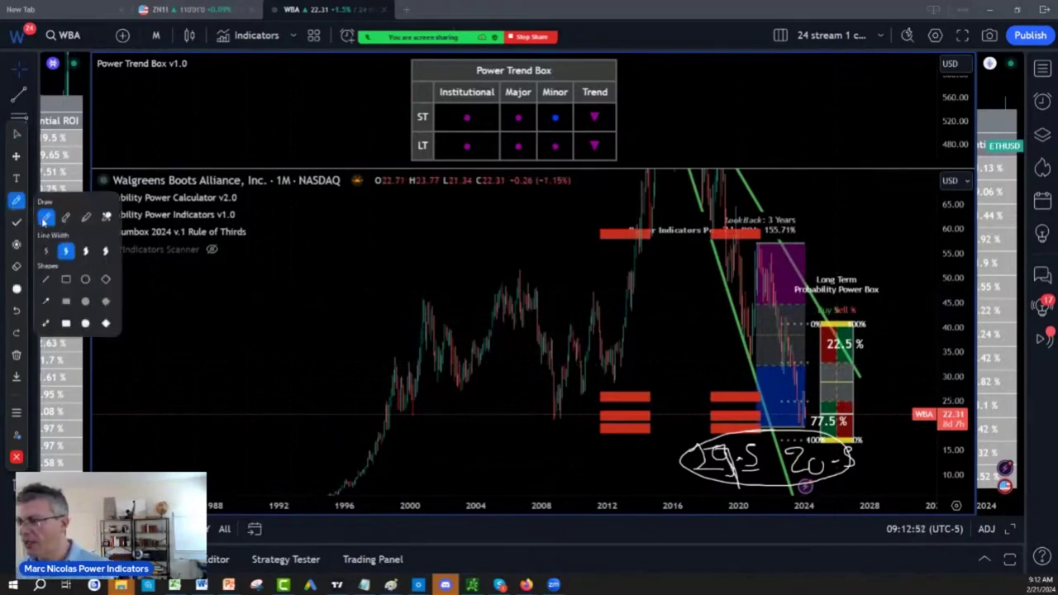
mouse_move(645, 332)
left_mouse_down()
mouse_move(622, 358)
mouse_move(661, 344)
mouse_move(655, 368)
mouse_move(671, 347)
mouse_move(693, 354)
mouse_move(707, 340)
mouse_move(720, 355)
mouse_move(749, 332)
left_mouse_up()
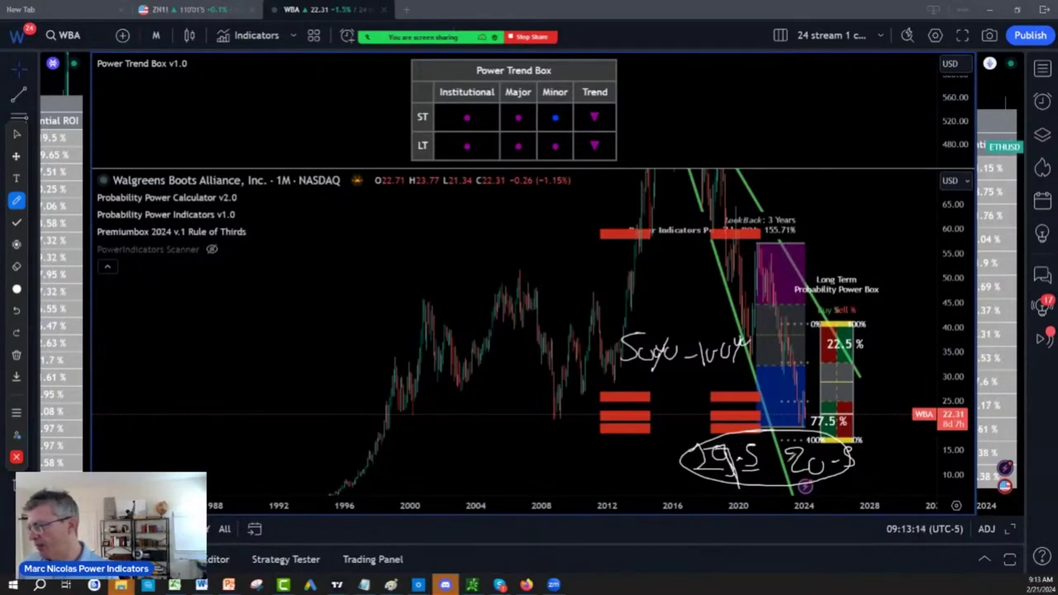
mouse_move(679, 315)
left_mouse_down()
mouse_move(600, 359)
mouse_move(755, 350)
mouse_move(724, 313)
mouse_move(674, 315)
left_mouse_up()
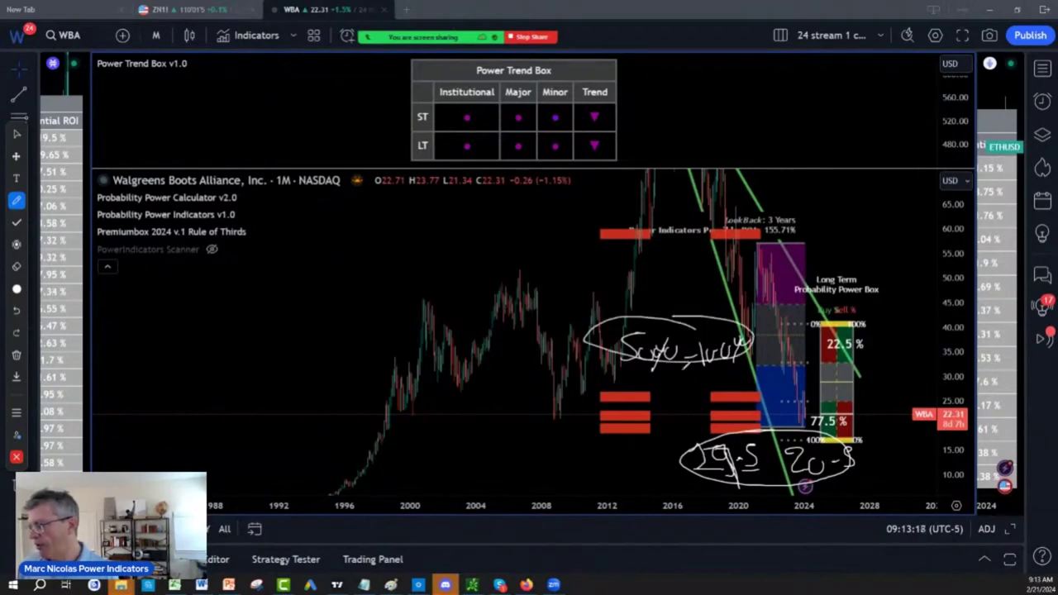
key("Escape")
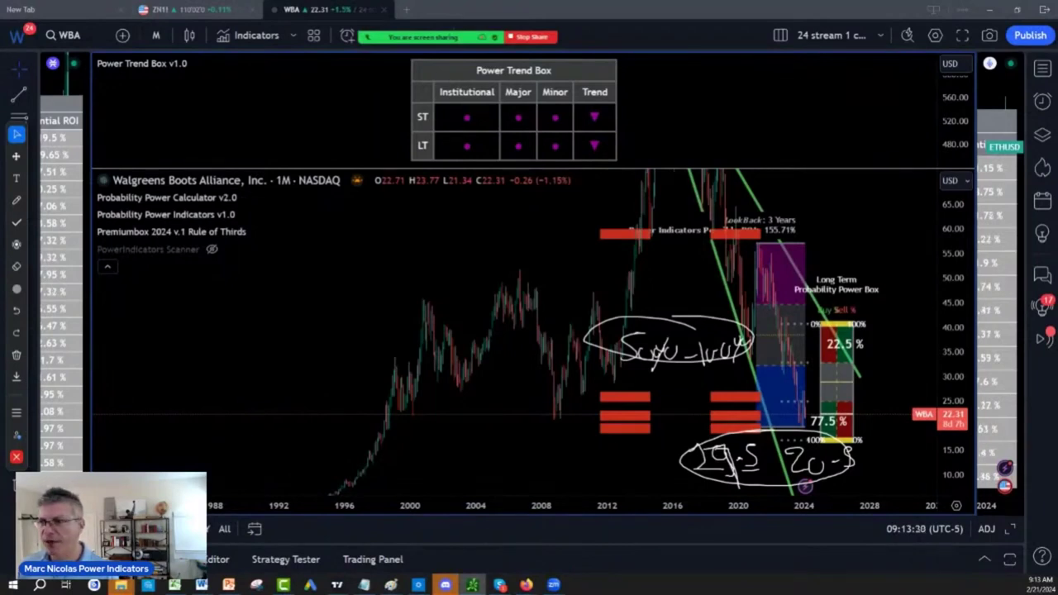
- Load WBA's option chain in maximized thinkorswim with Underlying expanded, then minimize it
key("alt+Tab")
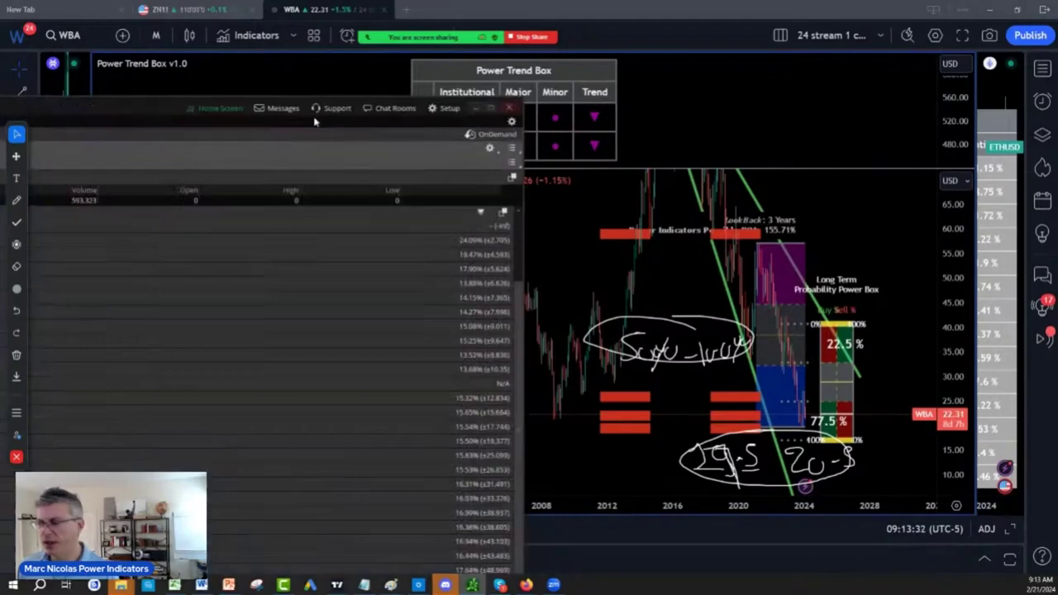
left_click(881, 107)
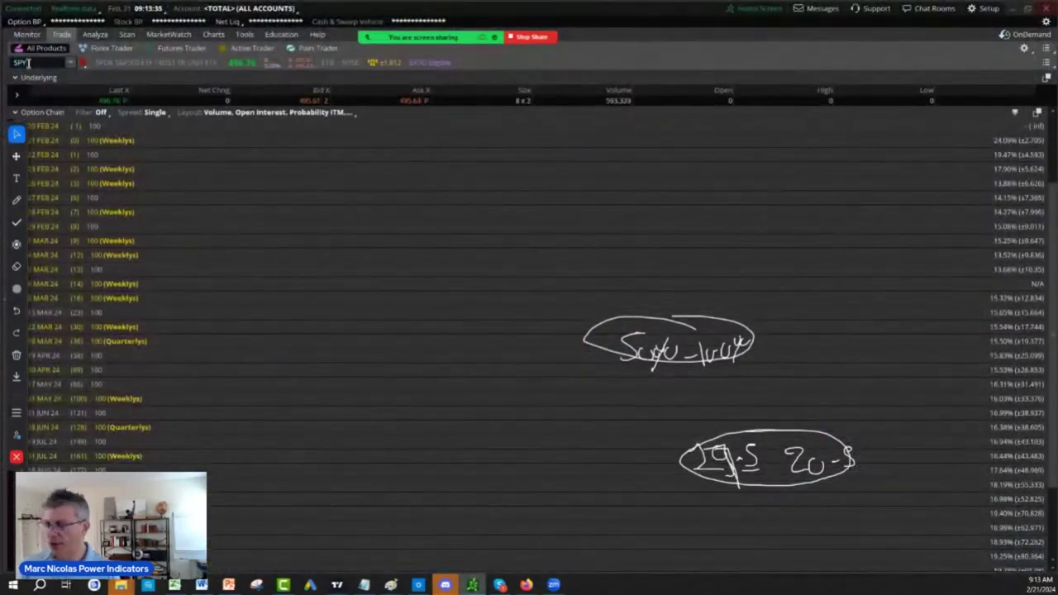
left_click(28, 63)
type("WB")
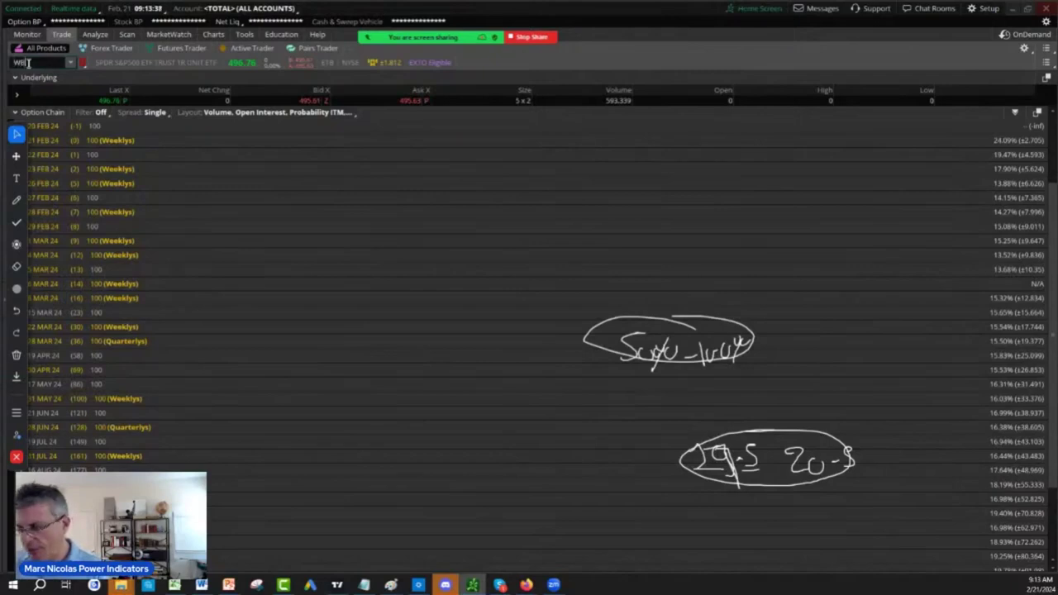
type("A")
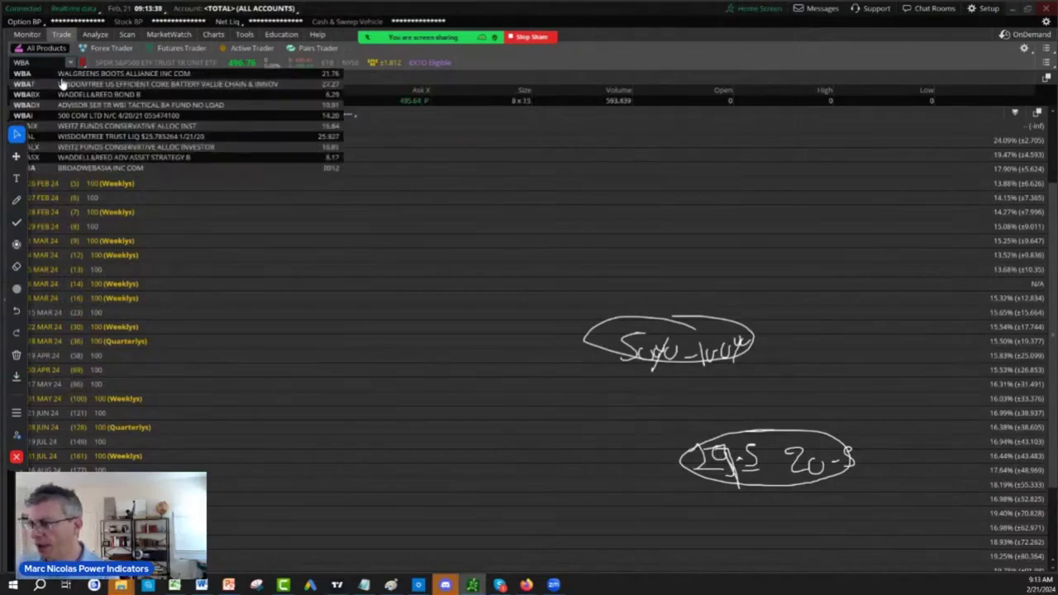
left_click(66, 75)
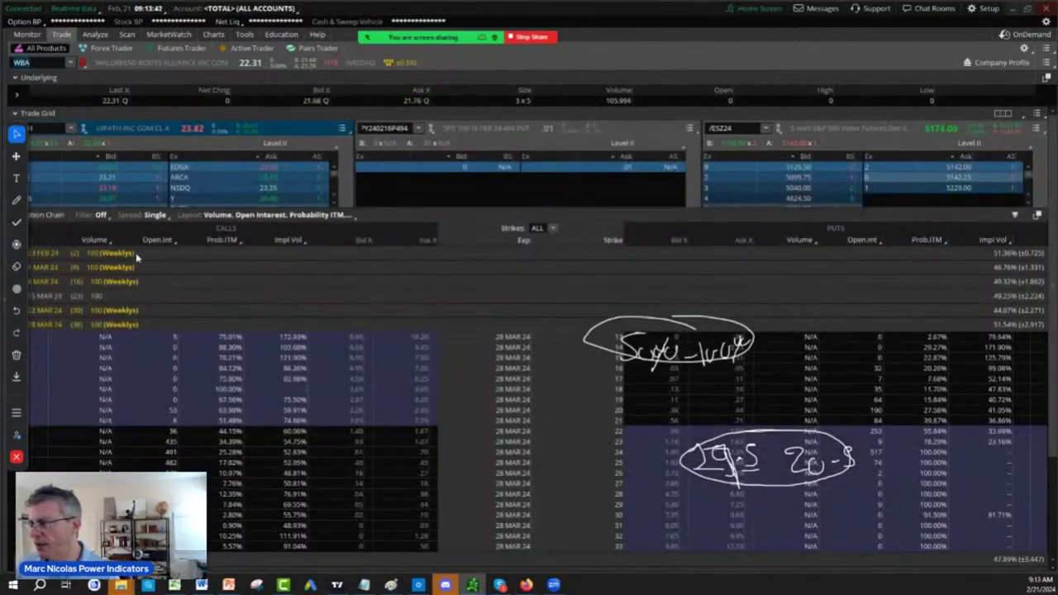
left_click(18, 99)
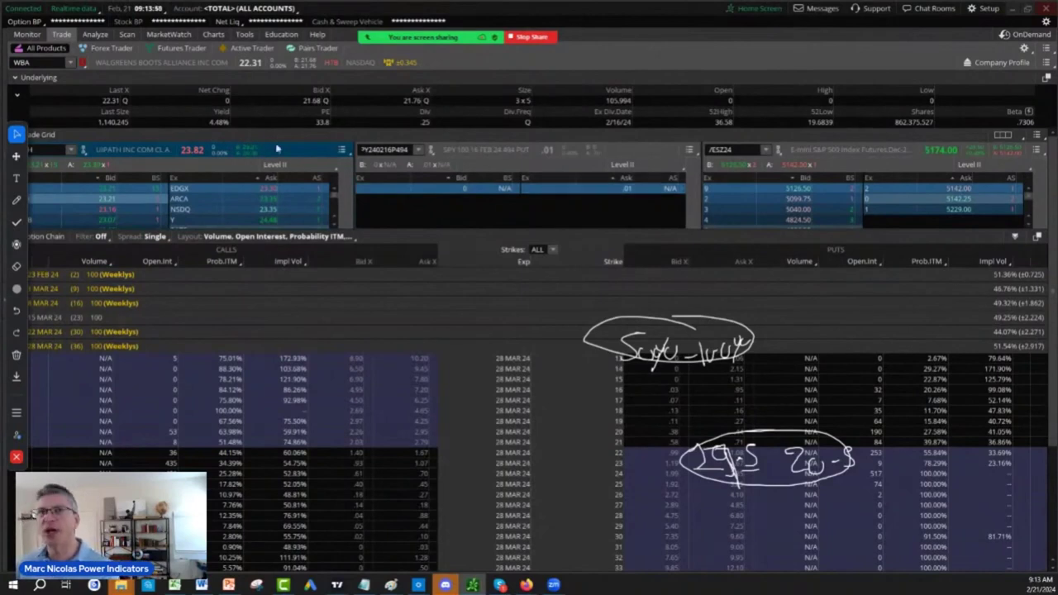
left_click(1027, 10)
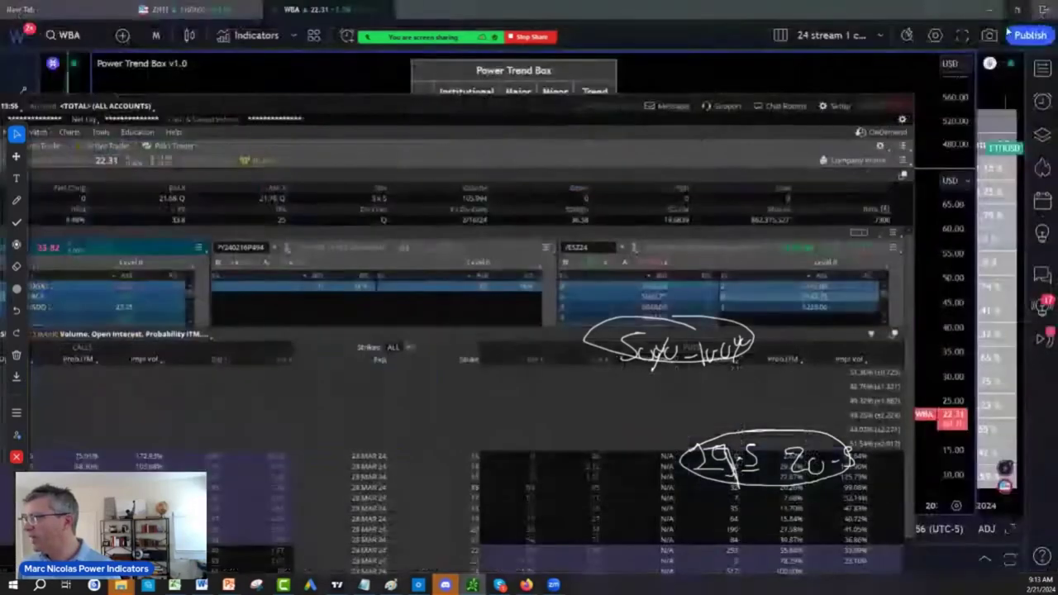
key("super+Down")
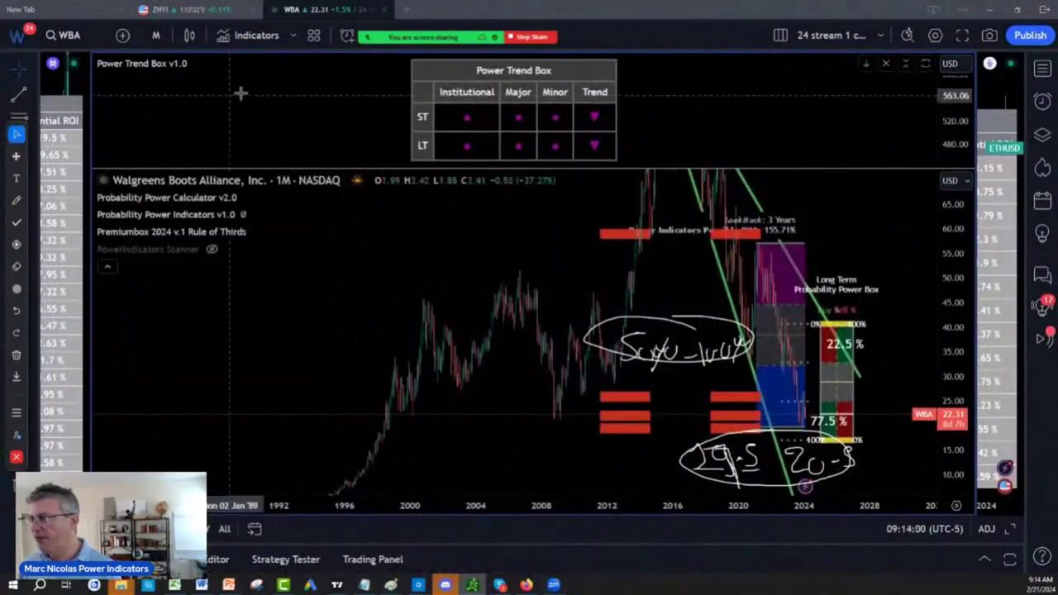
- Remove all drawings from the WBA chart and pick the freehand drawing tool again
left_click(15, 355)
left_click(37, 354)
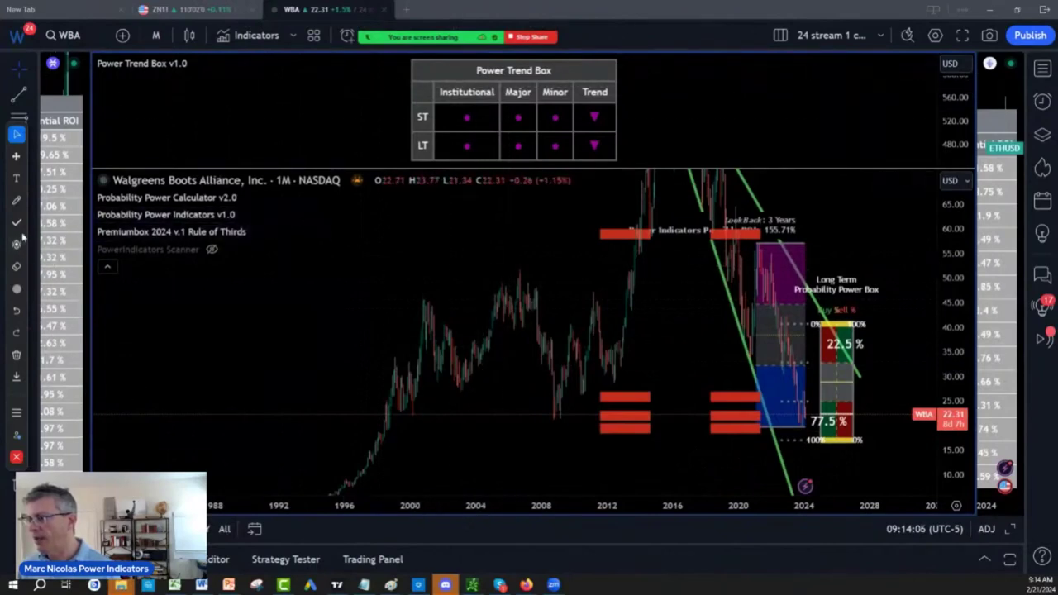
left_click(15, 200)
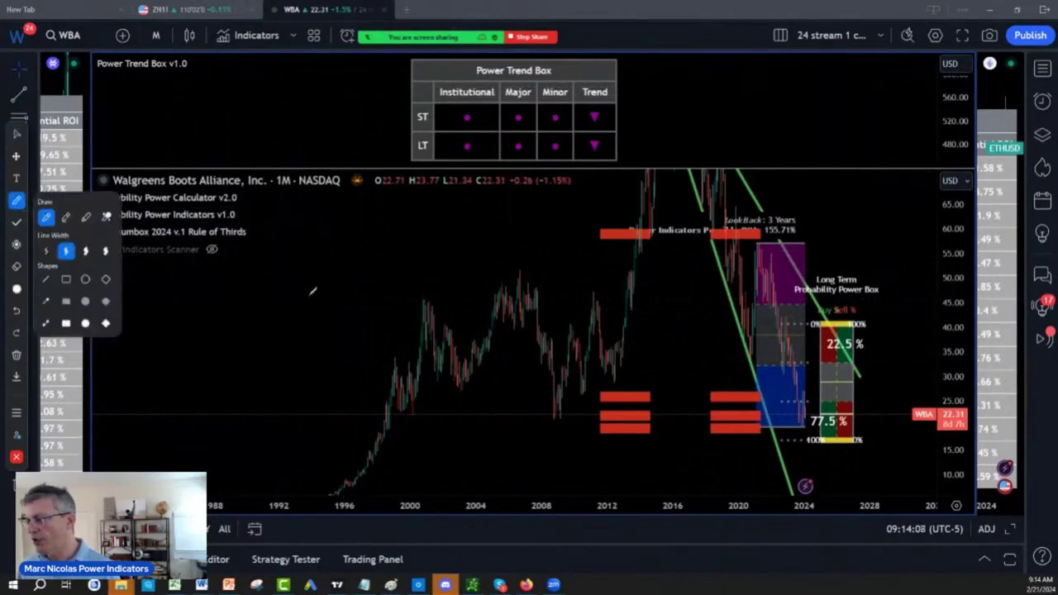
- Draw a T-table headed Band, with Principles and +5% in the bond column
left_click_drag(298, 256, 311, 409)
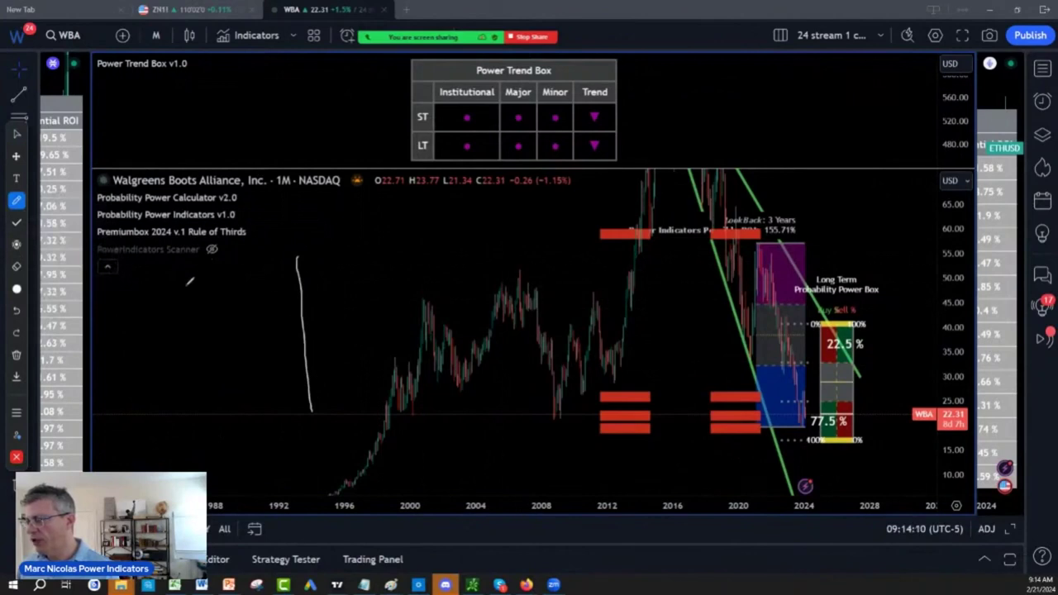
left_click_drag(190, 282, 401, 284)
mouse_move(210, 250)
left_mouse_down()
mouse_move(213, 277)
mouse_move(217, 261)
mouse_move(243, 276)
mouse_move(263, 252)
left_mouse_up()
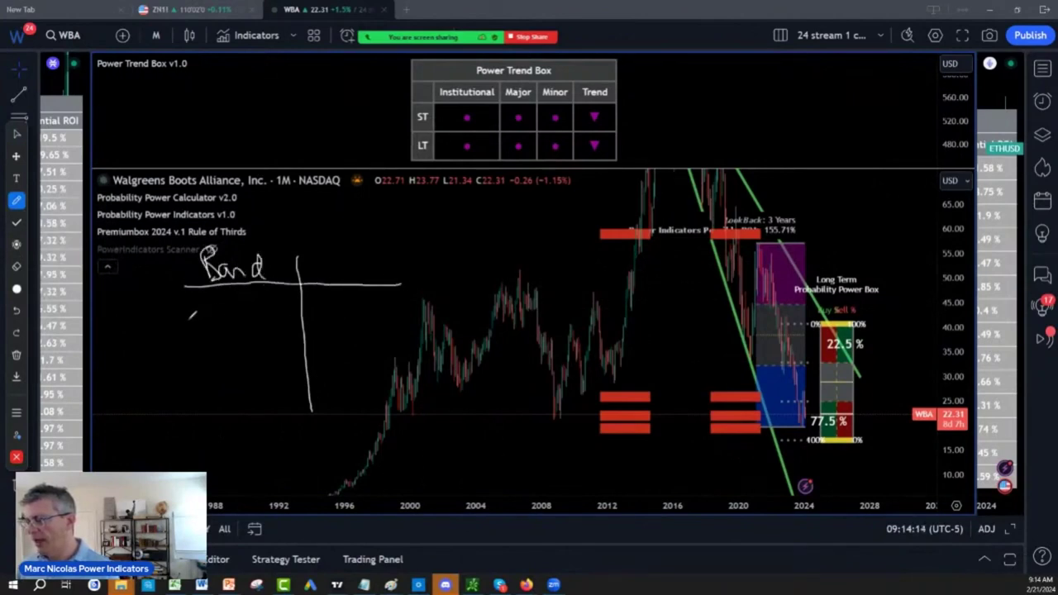
mouse_move(191, 316)
left_mouse_down()
mouse_move(202, 334)
mouse_move(255, 321)
mouse_move(263, 331)
mouse_move(290, 307)
mouse_move(293, 328)
left_mouse_up()
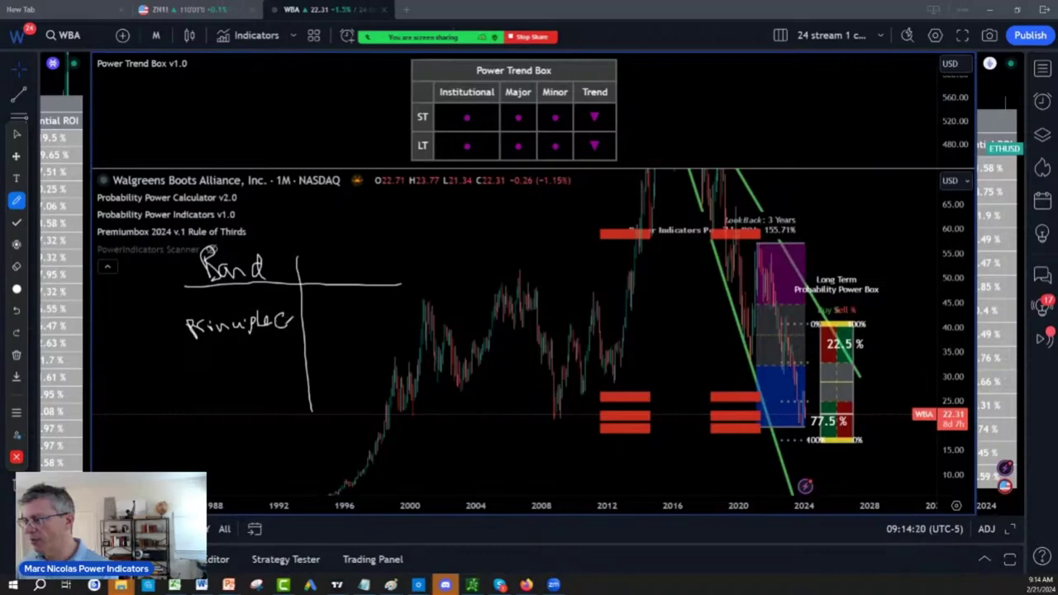
left_click_drag(207, 369, 209, 389)
mouse_move(198, 382)
left_mouse_down()
mouse_move(244, 358)
mouse_move(228, 387)
mouse_move(272, 380)
left_mouse_up()
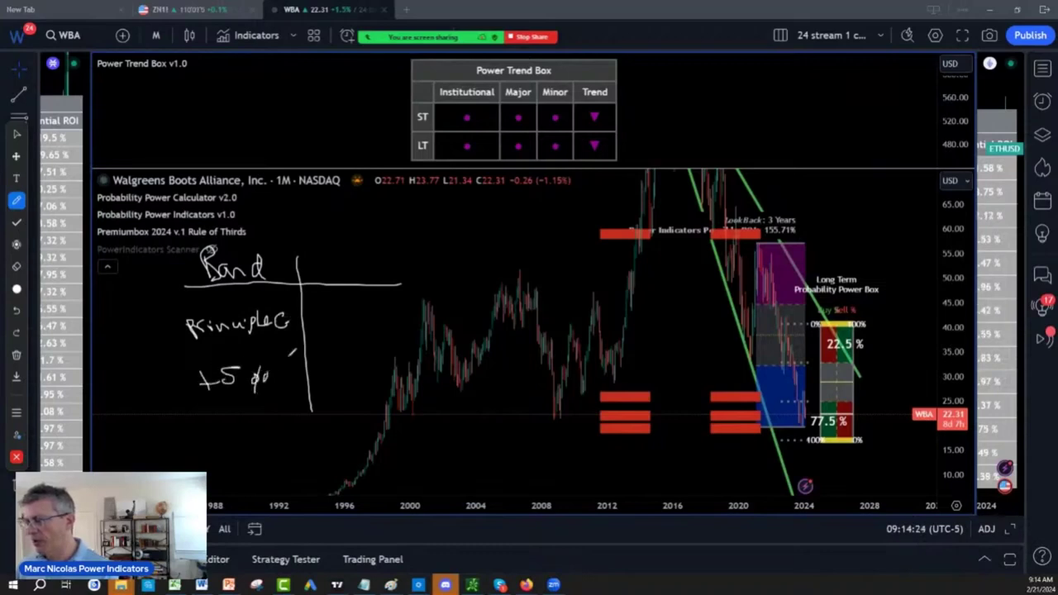
- Fill the WG column with 30ys low and 50-100%, and circle the 77.5% box
mouse_move(326, 243)
left_mouse_down()
mouse_move(340, 253)
mouse_move(362, 241)
mouse_move(369, 253)
left_mouse_up()
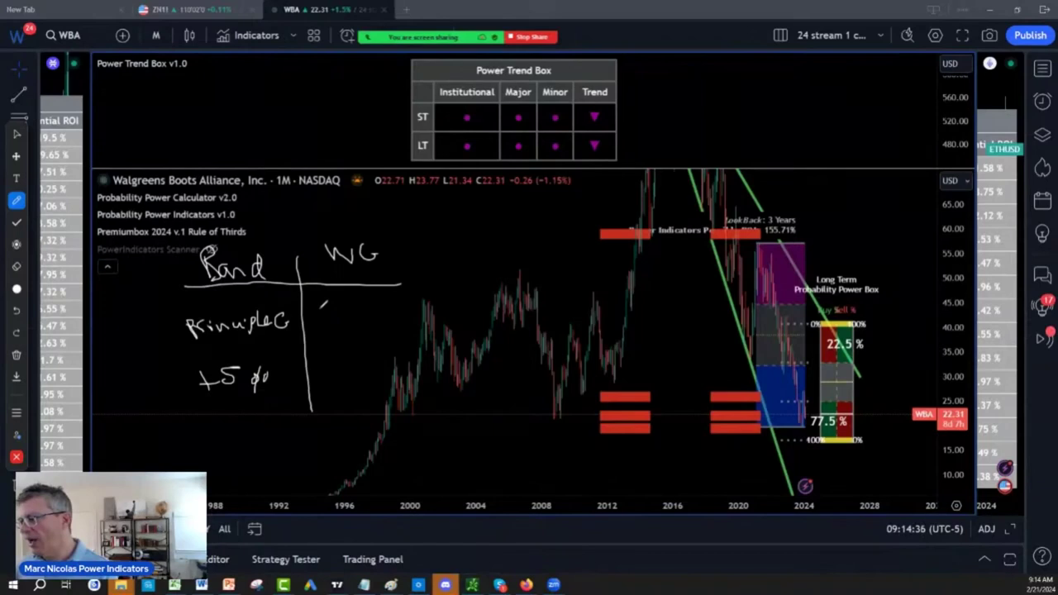
mouse_move(316, 307)
left_mouse_down()
mouse_move(318, 328)
mouse_move(382, 310)
left_mouse_up()
mouse_move(322, 339)
left_mouse_down()
mouse_move(320, 351)
mouse_move(389, 339)
mouse_move(400, 351)
left_mouse_up()
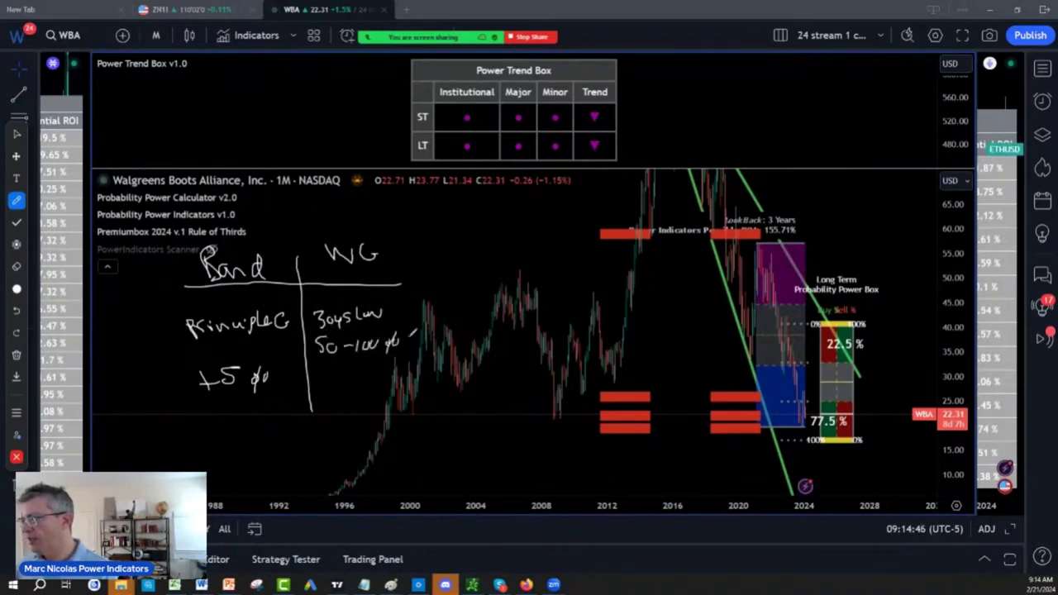
mouse_move(860, 407)
left_mouse_down()
mouse_move(786, 411)
mouse_move(829, 460)
mouse_move(860, 402)
left_mouse_up()
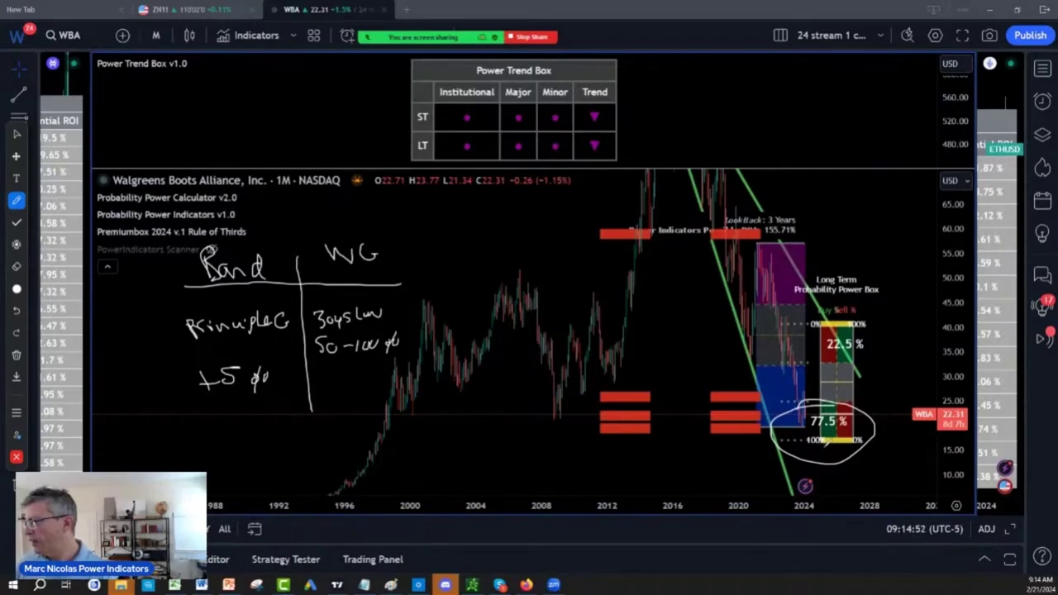
- Handwrite + 5% under the WG column with the brush and circle both 5% notes
key("Escape")
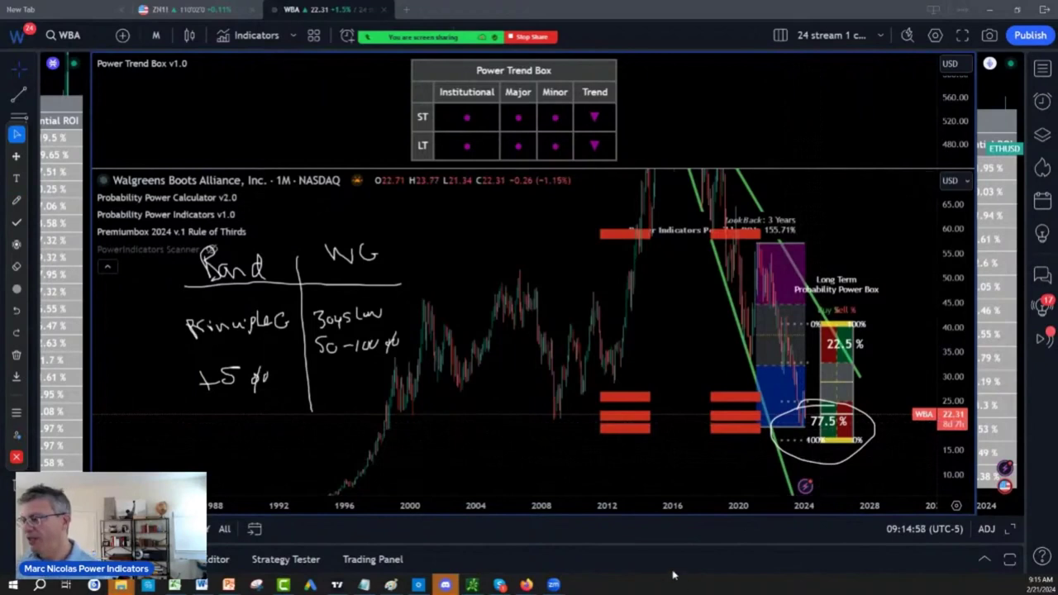
left_click(15, 200)
left_click(46, 216)
mouse_move(336, 356)
left_mouse_down()
mouse_move(355, 376)
mouse_move(374, 369)
mouse_move(340, 420)
left_mouse_up()
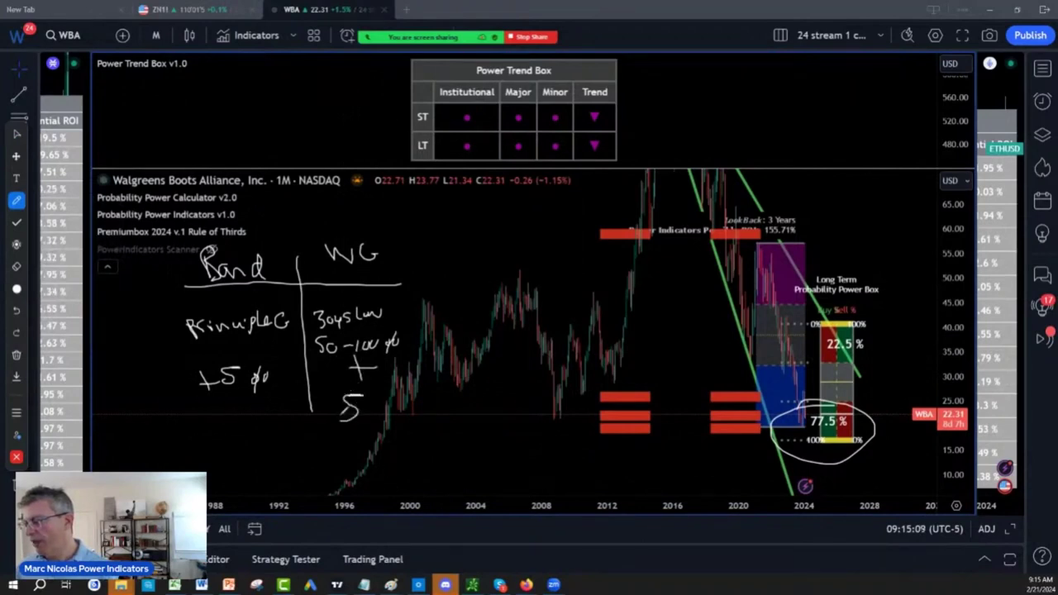
mouse_move(391, 391)
left_mouse_down()
mouse_move(368, 434)
mouse_move(368, 410)
mouse_move(384, 414)
mouse_move(377, 387)
left_mouse_up()
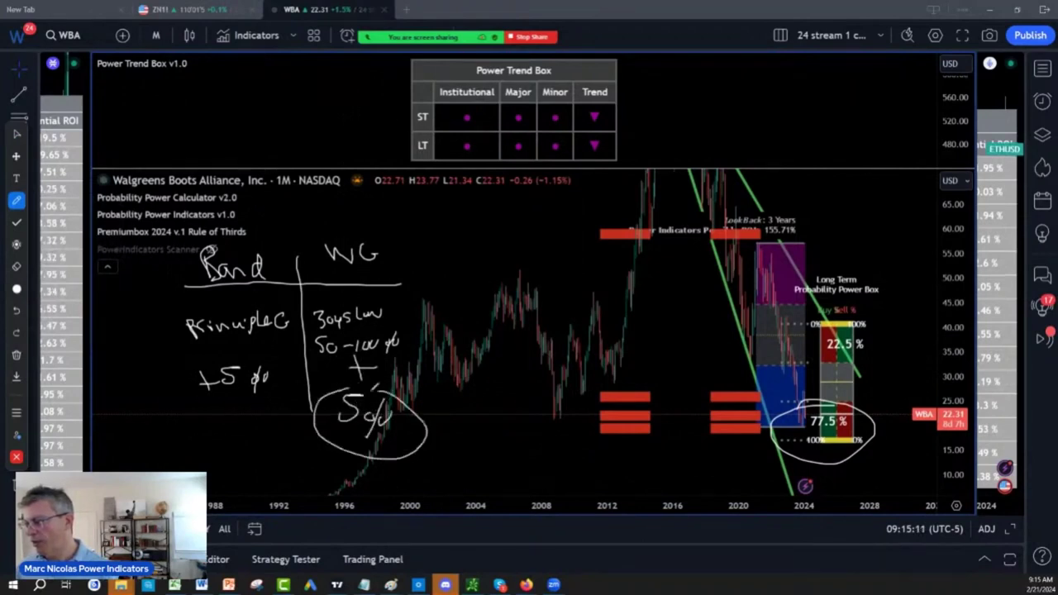
mouse_move(249, 350)
left_mouse_down()
mouse_move(193, 393)
mouse_move(253, 352)
left_mouse_up()
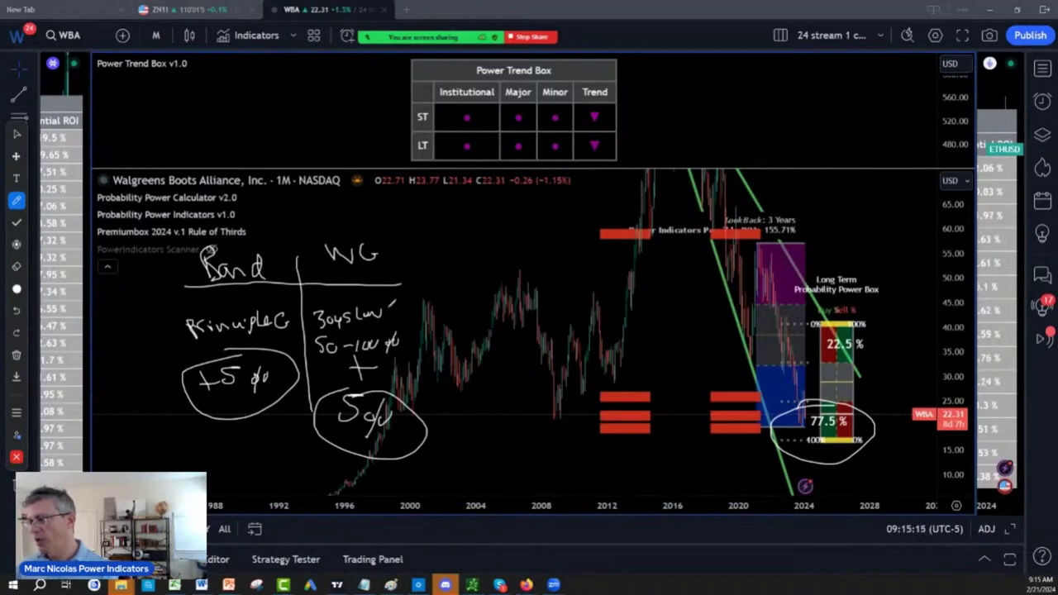
- Write SS -10% near the chart top, then Sn with a wavy line beneath it
left_click_drag(488, 195, 460, 227)
left_click_drag(516, 196, 496, 223)
mouse_move(566, 204)
left_mouse_down()
mouse_move(563, 232)
mouse_move(598, 215)
mouse_move(615, 232)
mouse_move(630, 212)
left_mouse_up()
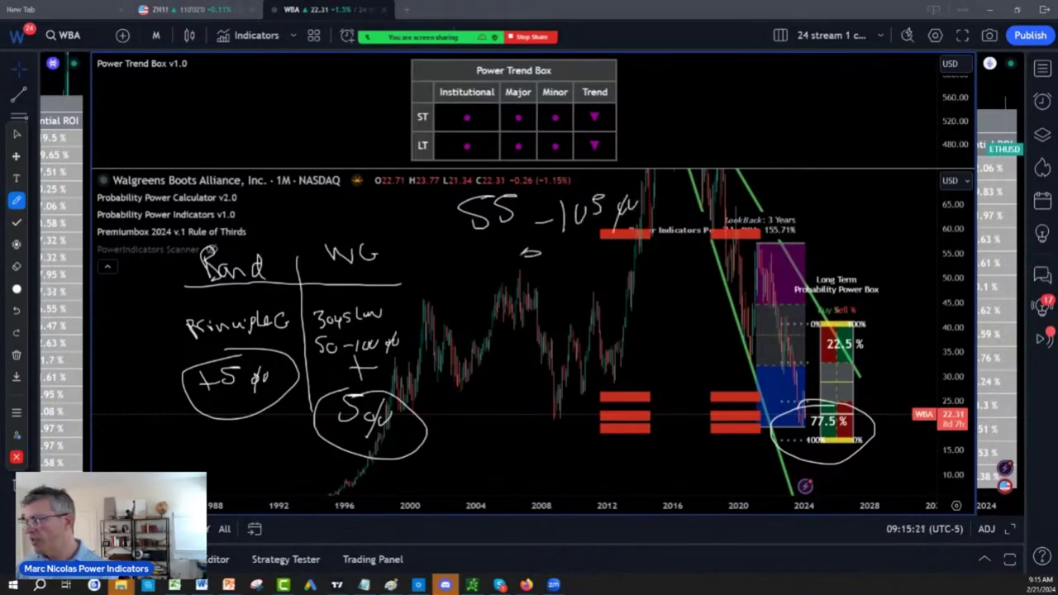
mouse_move(537, 251)
left_mouse_down()
mouse_move(541, 279)
mouse_move(553, 255)
mouse_move(581, 281)
mouse_move(613, 263)
mouse_move(621, 283)
mouse_move(646, 255)
mouse_move(658, 271)
mouse_move(818, 263)
mouse_move(930, 233)
left_mouse_up()
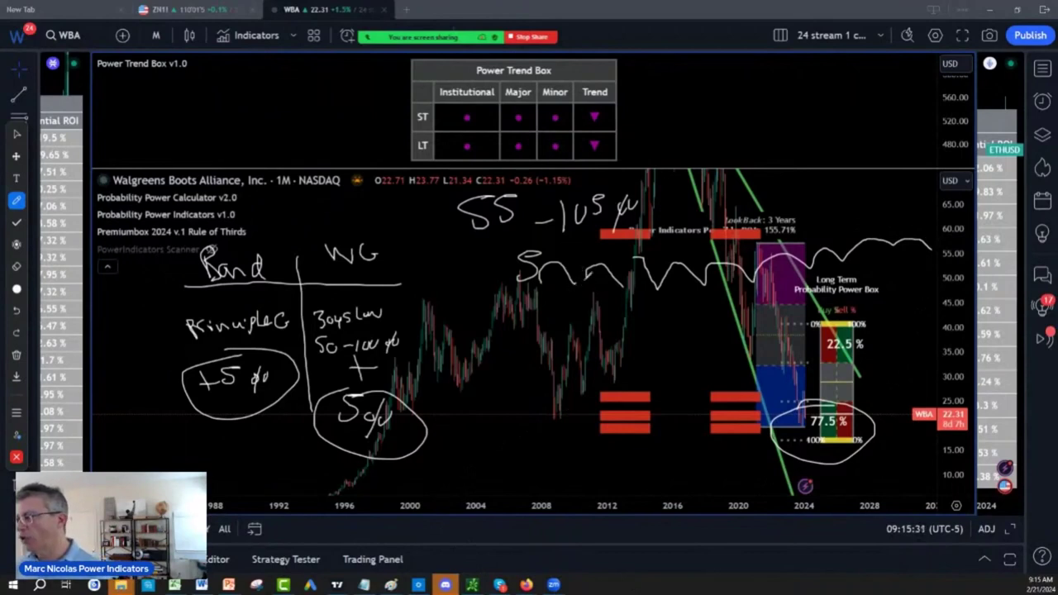
- Extend the wavy line after Sn and write a circled IRA note mid-chart
mouse_move(574, 259)
left_mouse_down()
mouse_move(633, 270)
mouse_move(634, 258)
mouse_move(623, 282)
mouse_move(650, 260)
left_mouse_up()
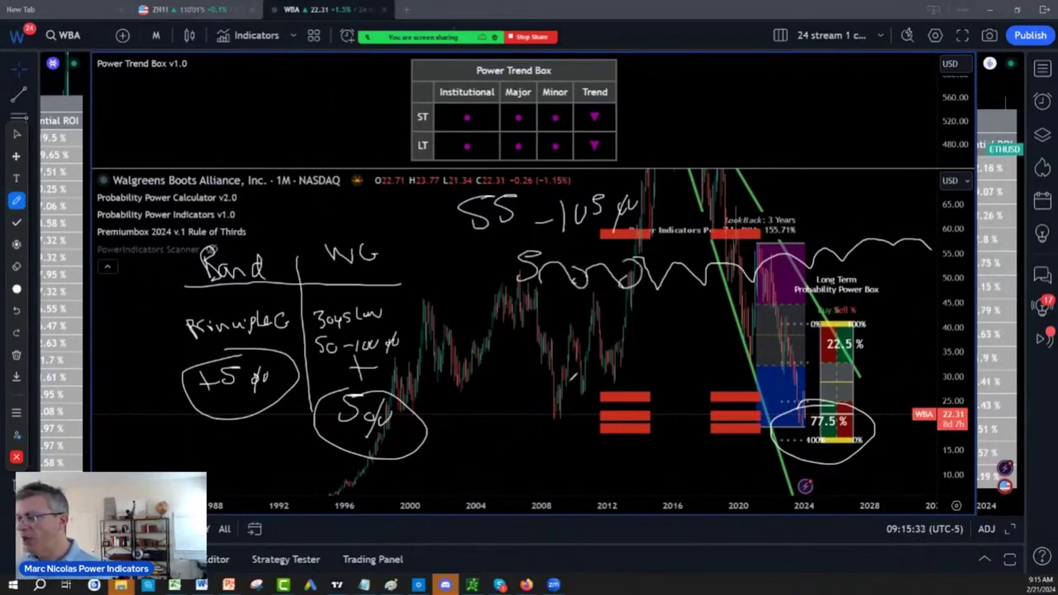
left_click_drag(549, 334, 571, 369)
left_click_drag(517, 339, 594, 323)
mouse_move(579, 367)
left_mouse_down()
mouse_move(595, 329)
mouse_move(611, 347)
mouse_move(623, 335)
mouse_move(643, 355)
left_mouse_up()
left_click_drag(619, 347, 646, 339)
mouse_move(579, 295)
left_mouse_down()
mouse_move(597, 374)
mouse_move(595, 296)
left_mouse_up()
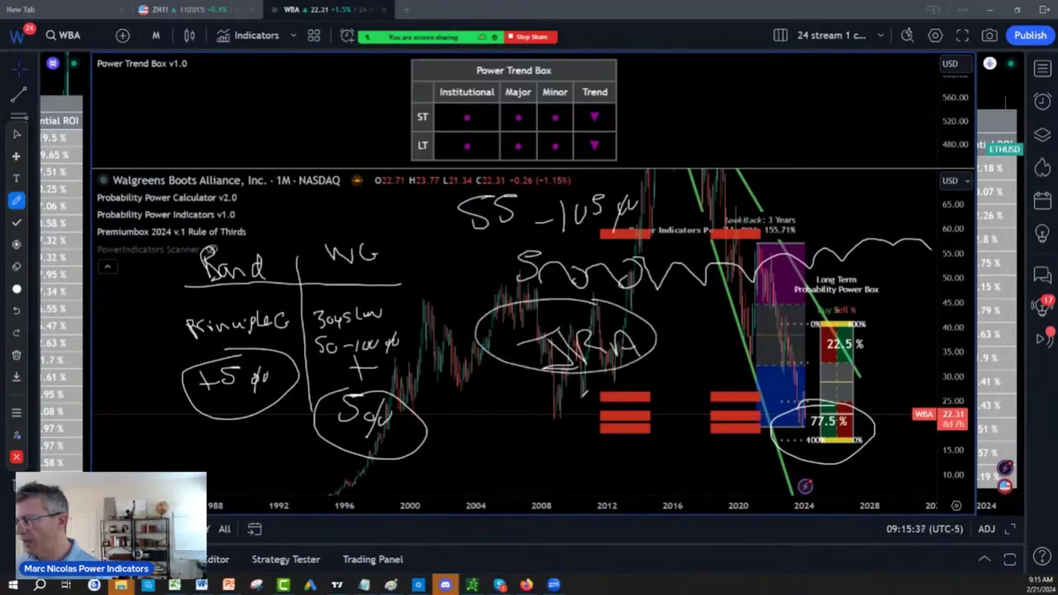
- Write the 4Y and 10 account-term notes beneath IRA
mouse_move(538, 397)
left_mouse_down()
mouse_move(559, 405)
mouse_move(569, 432)
left_mouse_up()
mouse_move(582, 400)
left_mouse_down()
mouse_move(587, 422)
mouse_move(602, 402)
left_mouse_up()
mouse_move(611, 377)
left_mouse_down()
mouse_move(604, 439)
mouse_move(559, 496)
mouse_move(583, 496)
left_mouse_up()
mouse_move(595, 494)
left_mouse_down()
mouse_move(643, 458)
mouse_move(636, 517)
left_mouse_up()
mouse_move(648, 491)
left_mouse_down()
mouse_move(695, 479)
mouse_move(703, 448)
left_mouse_up()
- Draw wavy lines across the red bars, circle 4Y and 10, and box the group
left_click_drag(641, 354, 774, 336)
left_click_drag(655, 418, 709, 416)
left_click_drag(716, 415, 776, 415)
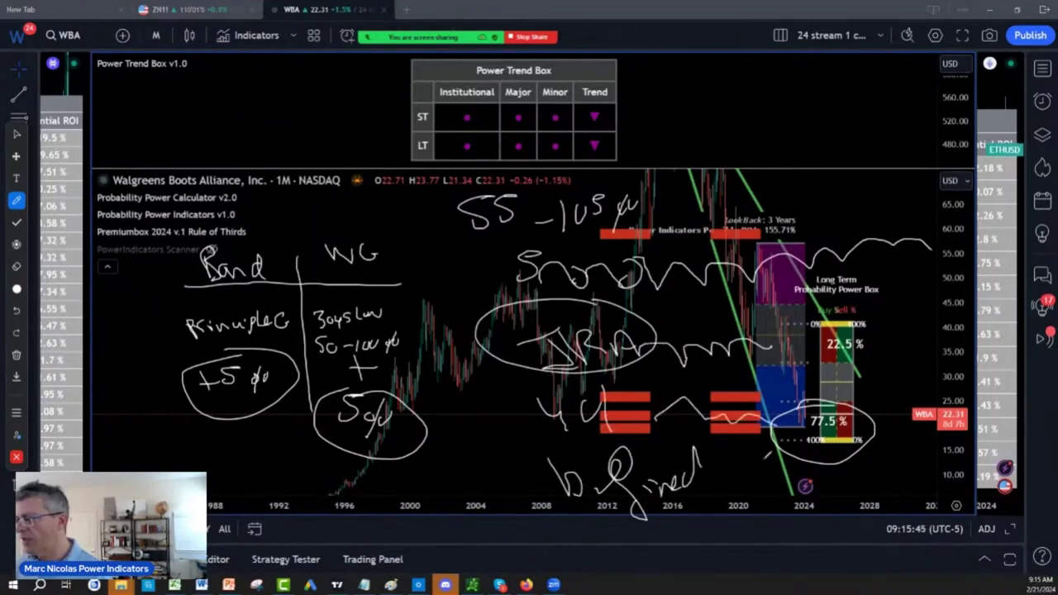
left_click_drag(730, 489, 840, 477)
mouse_move(589, 364)
left_mouse_down()
mouse_move(651, 389)
mouse_move(595, 345)
left_mouse_up()
mouse_move(592, 423)
left_mouse_down()
mouse_move(556, 425)
mouse_move(671, 463)
mouse_move(641, 429)
left_mouse_up()
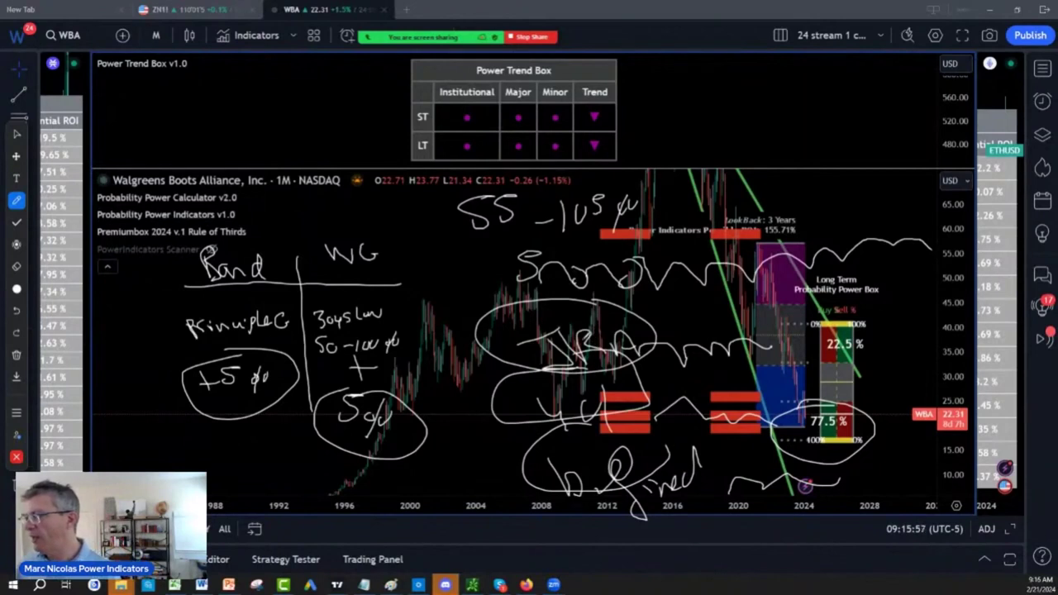
mouse_move(520, 327)
left_mouse_down()
mouse_move(524, 438)
mouse_move(719, 536)
mouse_move(707, 348)
mouse_move(549, 318)
left_mouse_up()
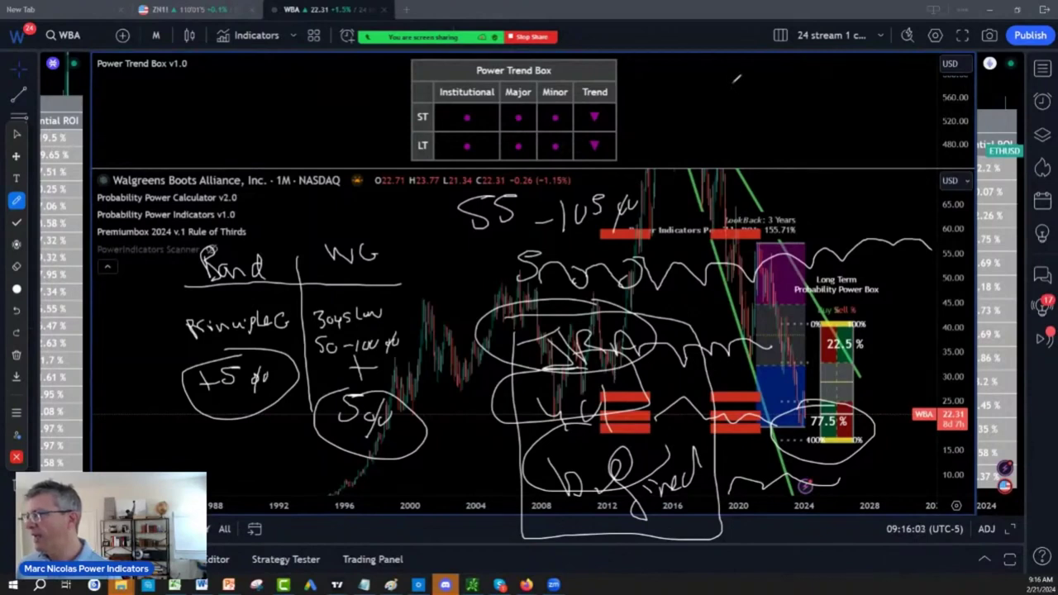
- Hand-write 'LT' with 'Tangle' beneath it at the top right and ring both with an ellipse
left_click_drag(731, 83, 769, 130)
mouse_move(774, 90)
left_mouse_down()
mouse_move(788, 143)
mouse_move(796, 85)
left_mouse_up()
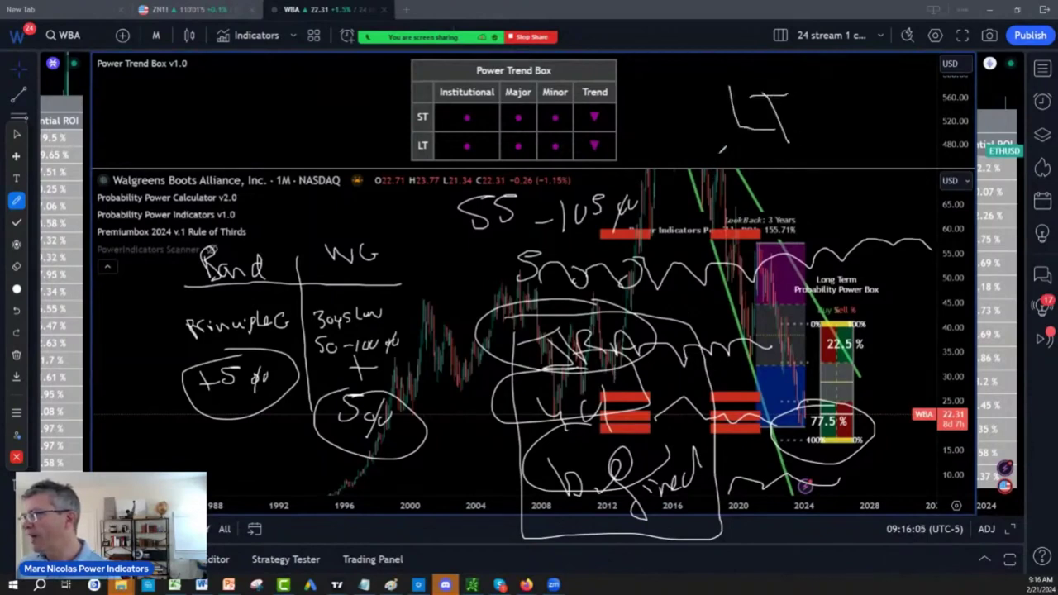
mouse_move(721, 149)
left_mouse_down()
mouse_move(731, 179)
mouse_move(756, 175)
mouse_move(774, 147)
mouse_move(808, 165)
mouse_move(827, 193)
left_mouse_up()
left_click_drag(797, 145, 893, 124)
mouse_move(840, 61)
left_mouse_down()
mouse_move(919, 132)
mouse_move(489, 86)
left_mouse_up()
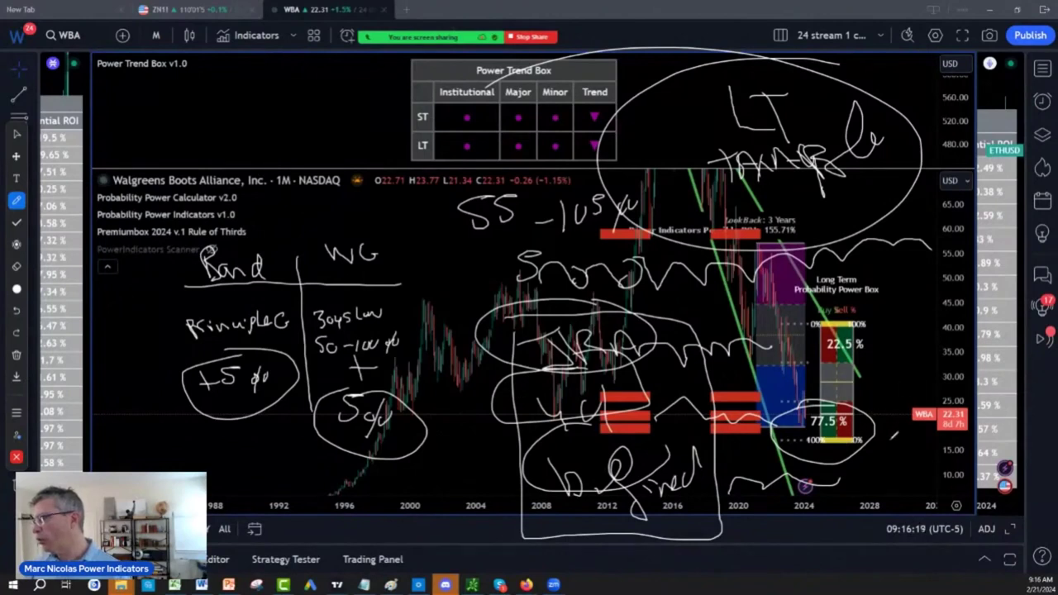
- Hand-write the lower targets 20-5 and 17-5 near the right edge beside the 77.5% circle
mouse_move(885, 445)
left_mouse_down()
mouse_move(889, 470)
mouse_move(904, 448)
mouse_move(920, 457)
left_mouse_up()
left_click_drag(941, 437, 903, 525)
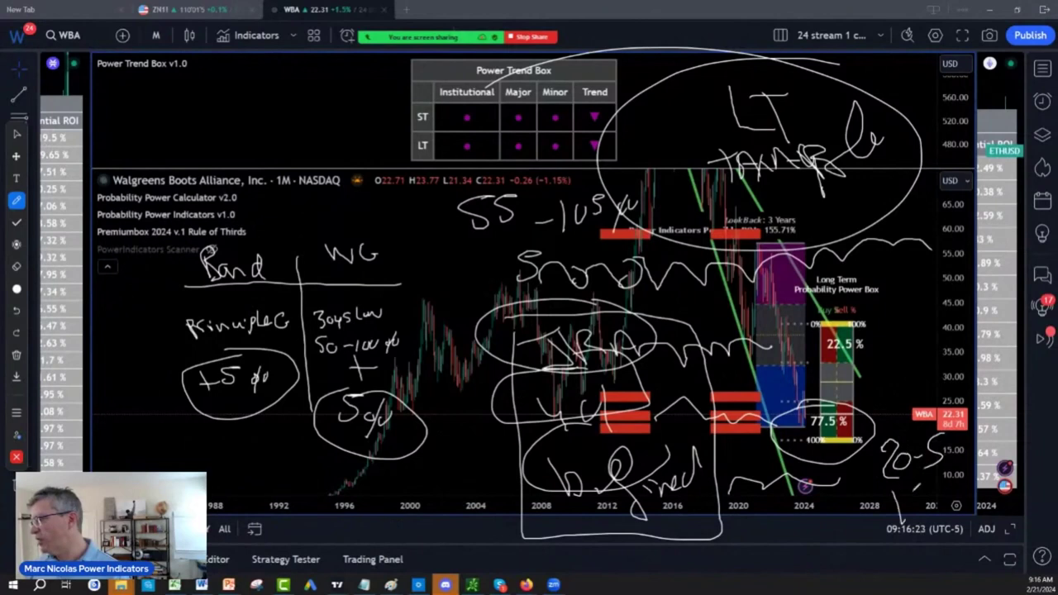
mouse_move(946, 474)
left_mouse_down()
mouse_move(961, 472)
mouse_move(936, 497)
left_mouse_up()
- Write the 25 target beside the 22.5% sell zone, with 32 just above it
left_click_drag(867, 350, 886, 383)
mouse_move(883, 339)
left_mouse_down()
mouse_move(890, 331)
mouse_move(871, 330)
mouse_move(900, 326)
left_mouse_up()
left_click_drag(905, 315, 909, 312)
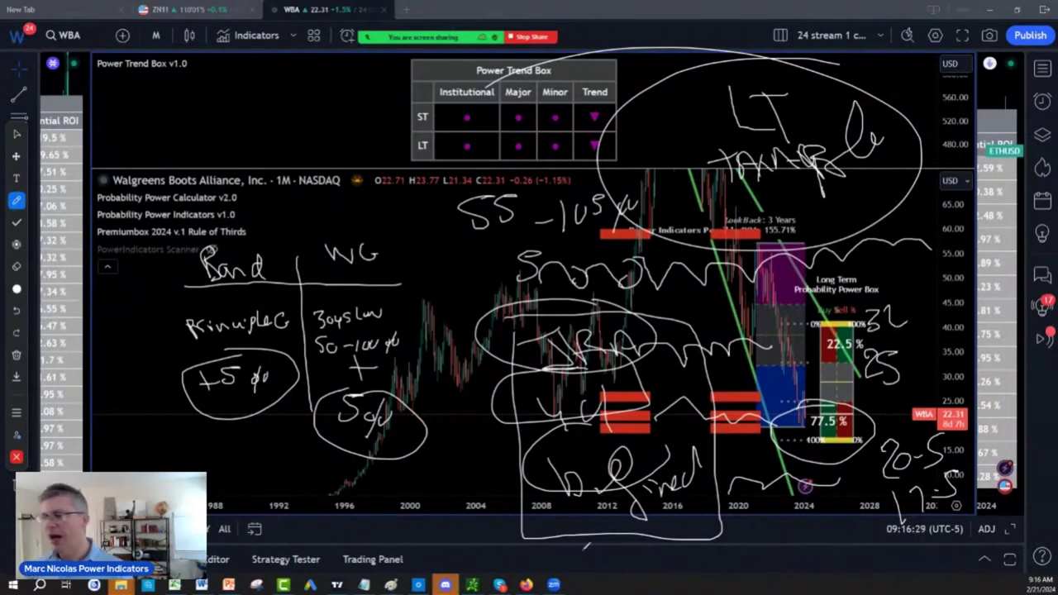